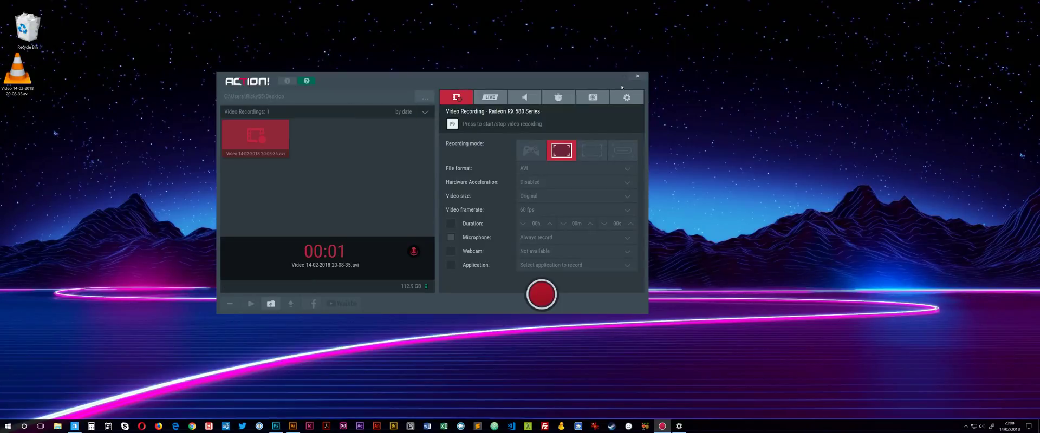
Minimise the Action! recorder window to reveal the Windows desktop
{"action": "left_click", "coordinate": [623, 77]}
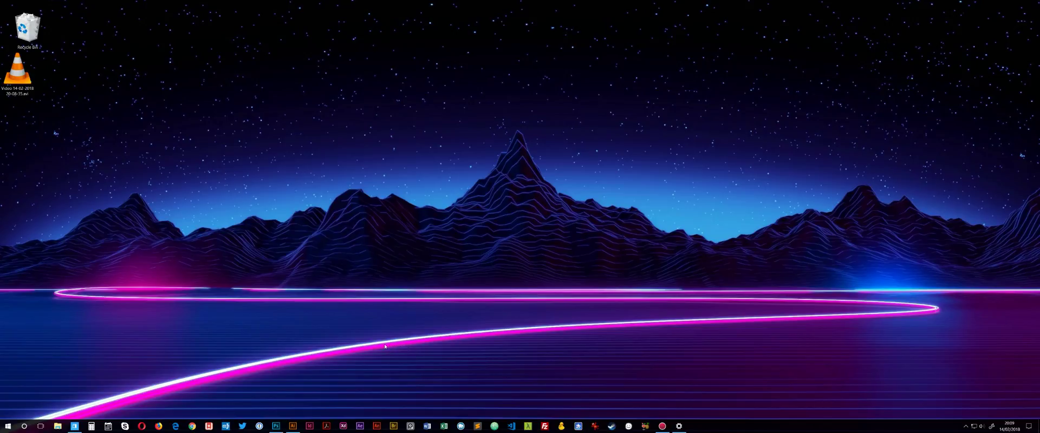
{"action": "left_click", "coordinate": [293, 426]}
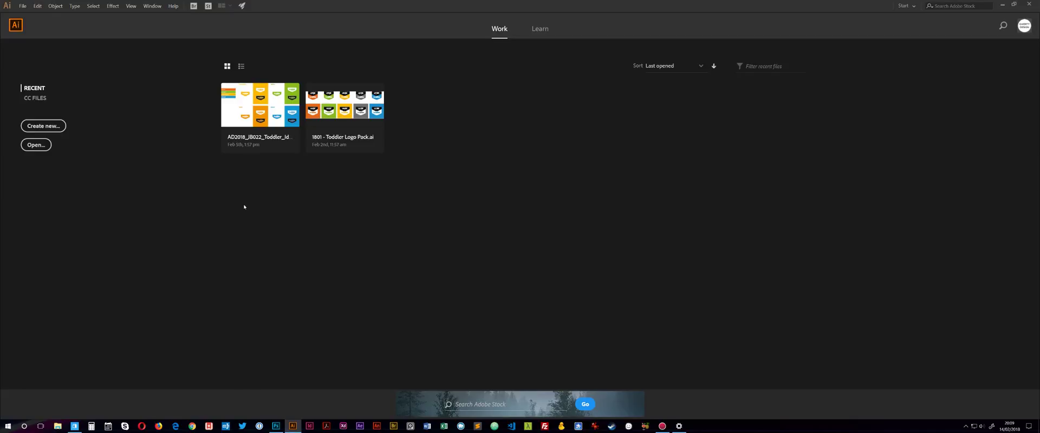
{"action": "left_click", "coordinate": [37, 6]}
{"action": "mouse_move", "coordinate": [82, 194]}
{"action": "left_click", "coordinate": [179, 194]}
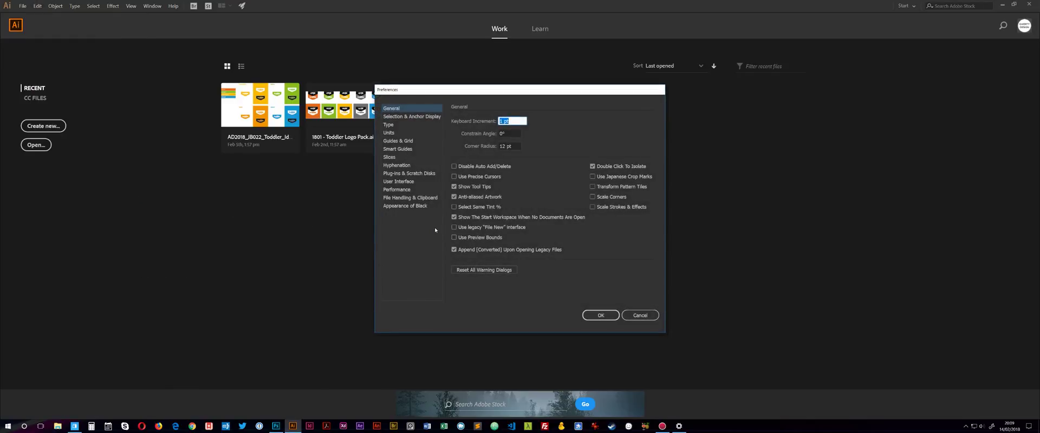
{"action": "left_click", "coordinate": [641, 315]}
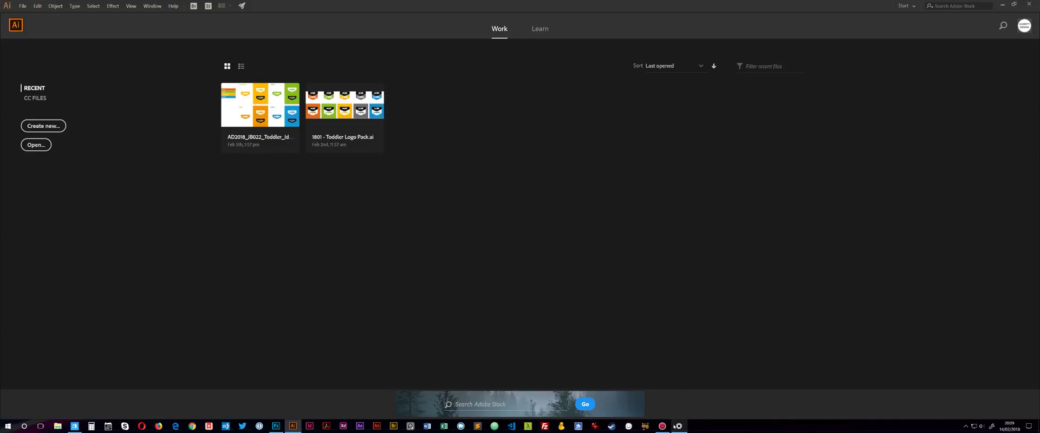
{"action": "left_click", "coordinate": [678, 426]}
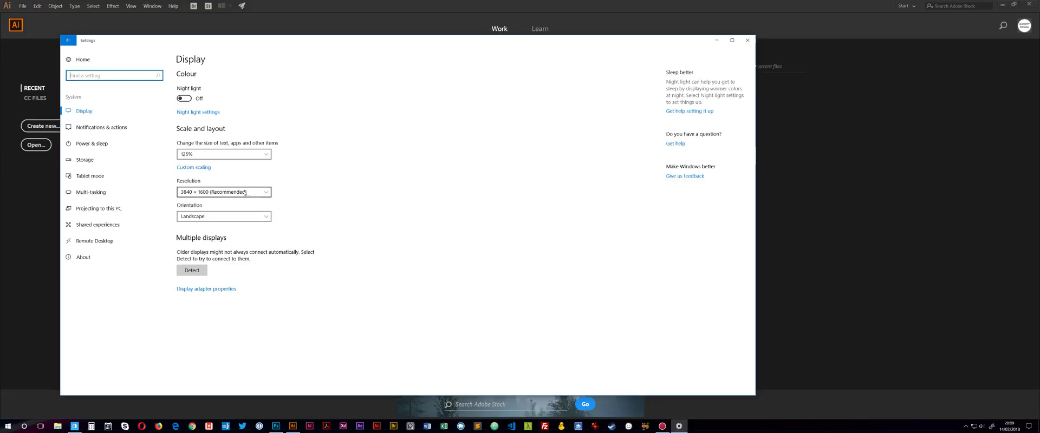
{"action": "left_click", "coordinate": [717, 41]}
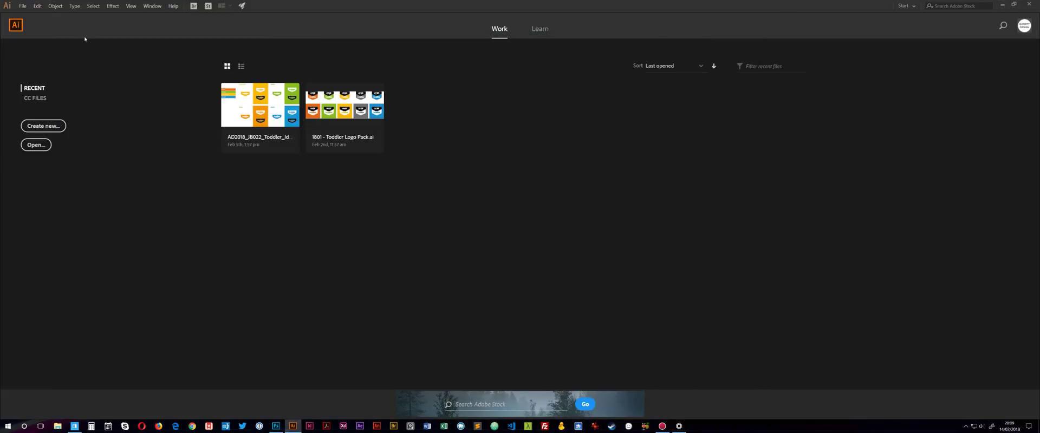
Create a new blank RGB Illustrator document, Untitled-1, with an empty white artboard
{"action": "left_click", "coordinate": [40, 7]}
{"action": "left_click", "coordinate": [218, 212]}
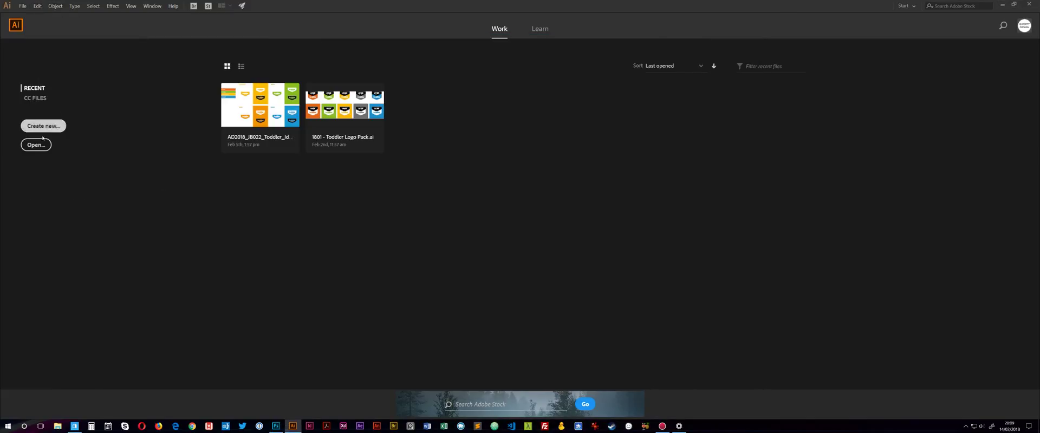
{"action": "left_click", "coordinate": [69, 129]}
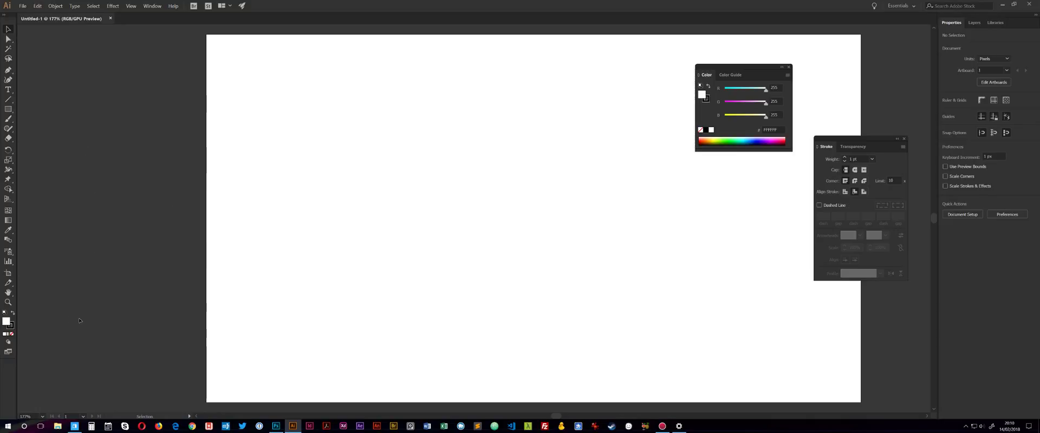
{"action": "left_click", "coordinate": [38, 6]}
{"action": "mouse_move", "coordinate": [108, 193]}
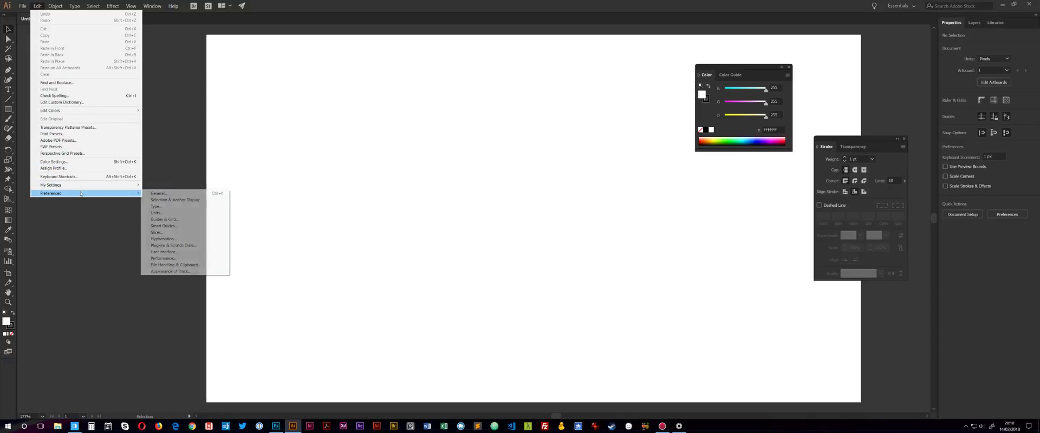
Review Illustrator's User Interface scaling preferences without changes, then close Untitled-1
{"action": "left_click", "coordinate": [179, 253]}
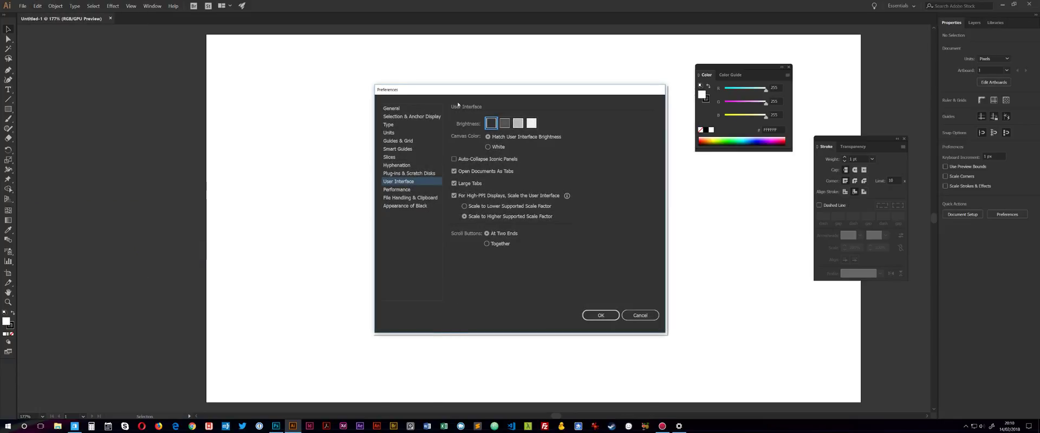
{"action": "left_click_drag", "start_coordinate": [462, 92], "coordinate": [266, 75]}
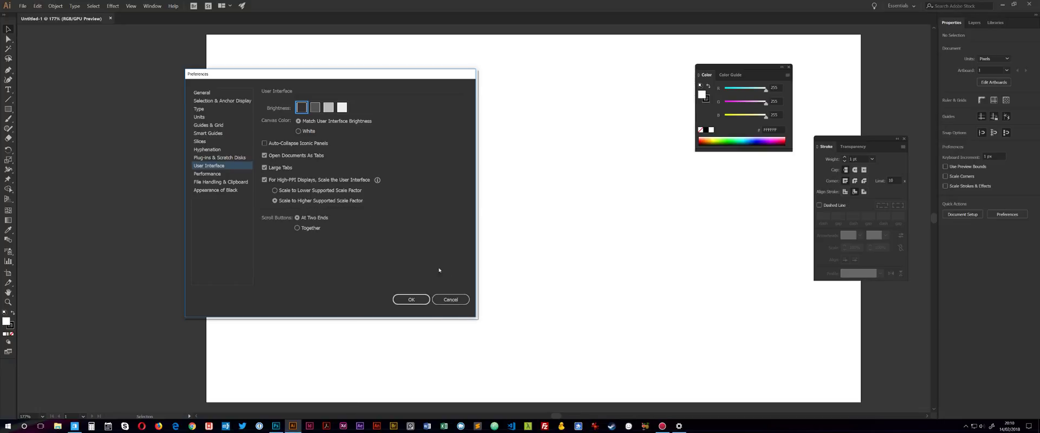
{"action": "left_click", "coordinate": [450, 299]}
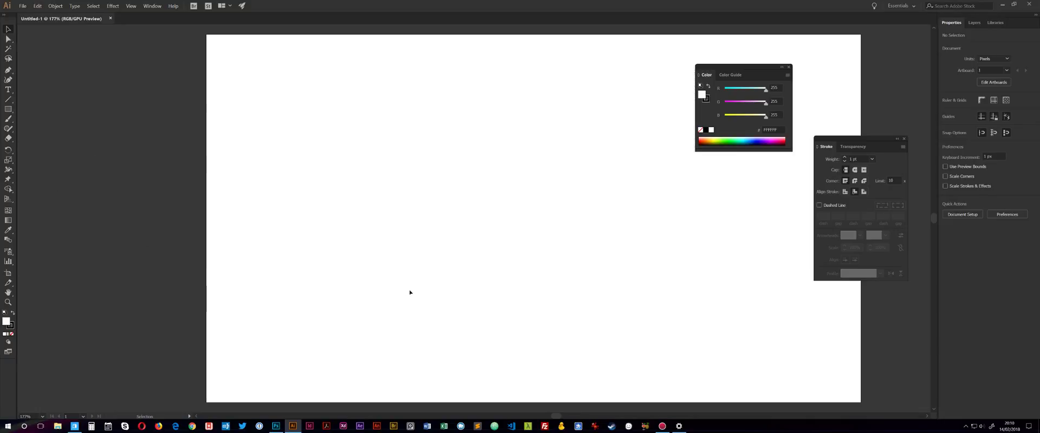
{"action": "left_click", "coordinate": [110, 18]}
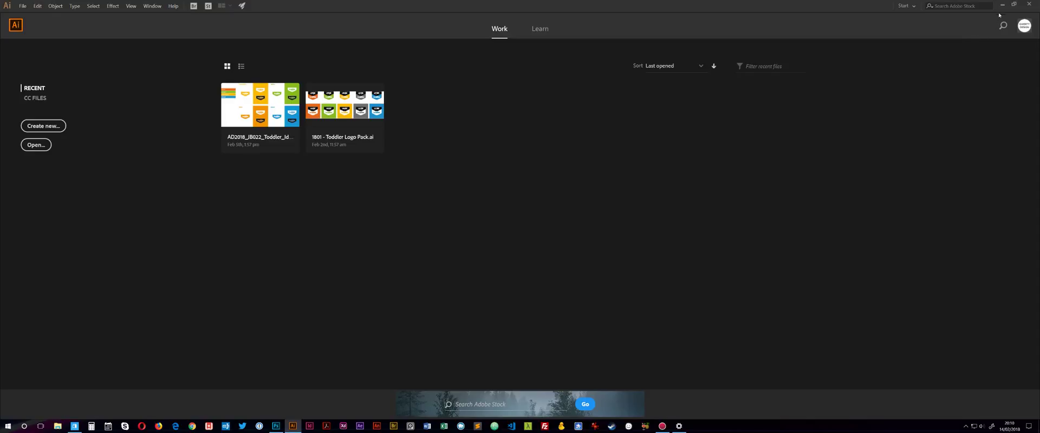
Switch to Photoshop's start screen and open its Interface preferences
{"action": "left_click", "coordinate": [275, 426]}
{"action": "left_click", "coordinate": [30, 5]}
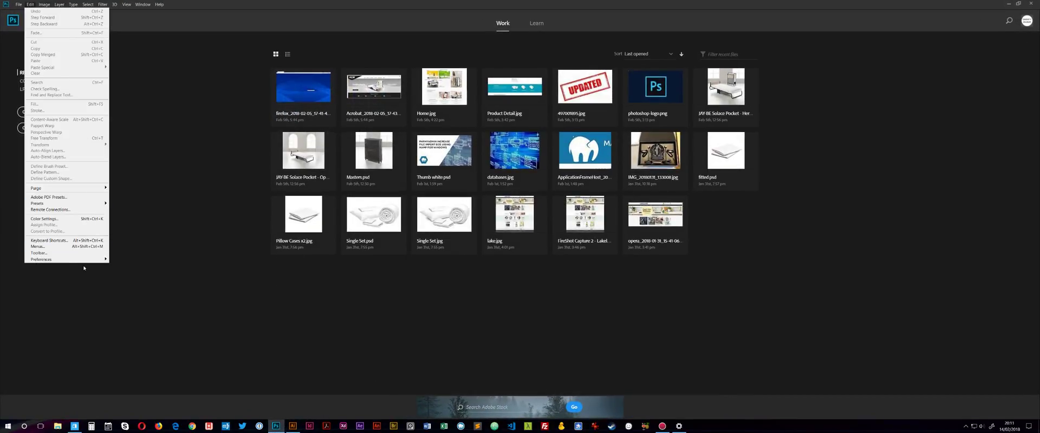
{"action": "mouse_move", "coordinate": [81, 259]}
{"action": "left_click", "coordinate": [136, 259]}
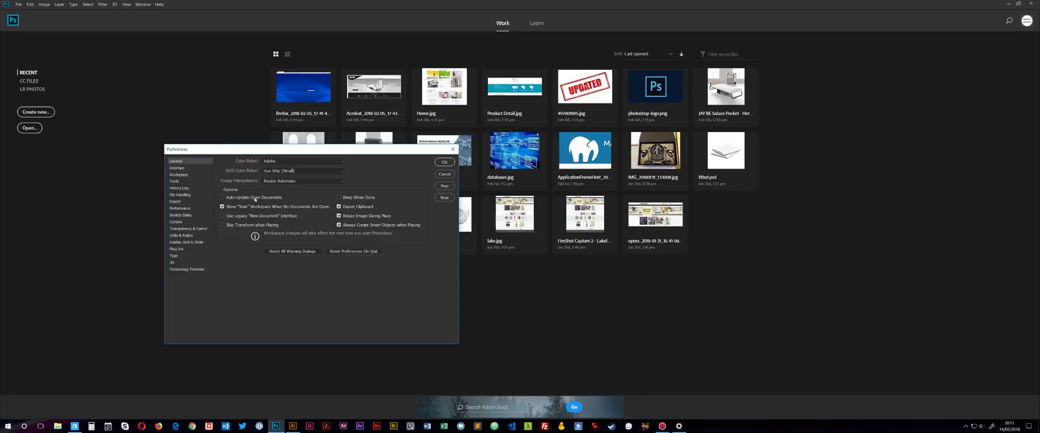
{"action": "left_click_drag", "start_coordinate": [224, 151], "coordinate": [289, 154]}
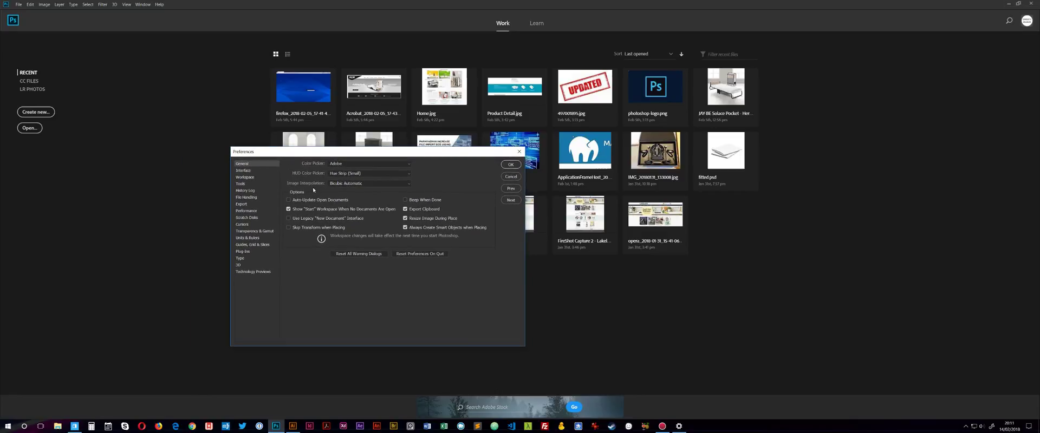
{"action": "left_click", "coordinate": [243, 171]}
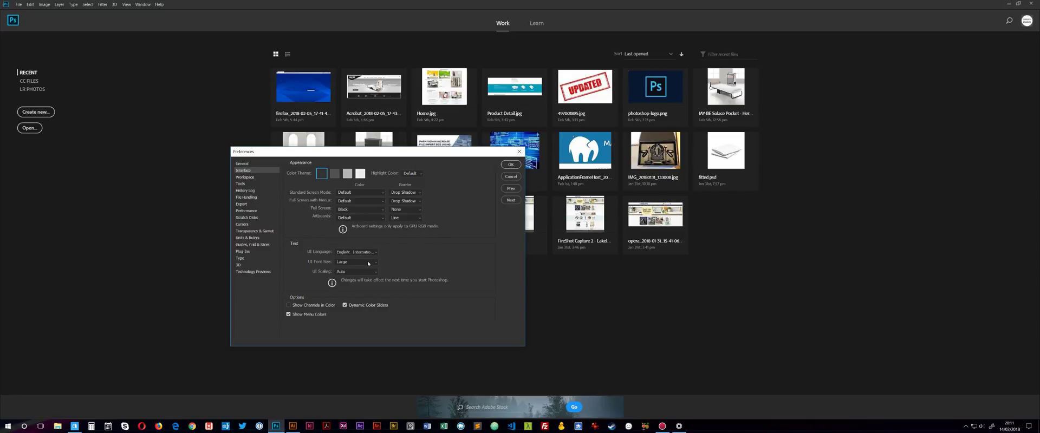
Check the UI Scaling options, leave them on Auto, and confirm the preferences
{"action": "left_click_drag", "start_coordinate": [297, 153], "coordinate": [285, 93]}
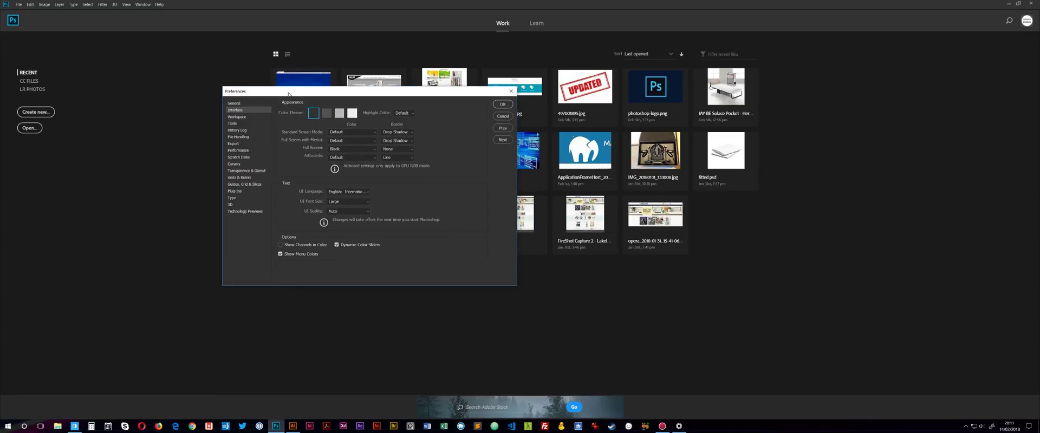
{"action": "left_click", "coordinate": [345, 210]}
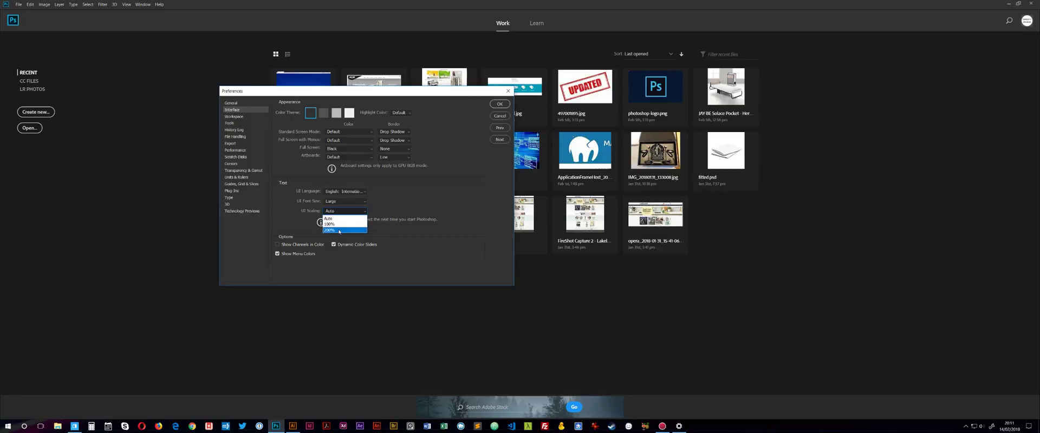
{"action": "left_click", "coordinate": [338, 220]}
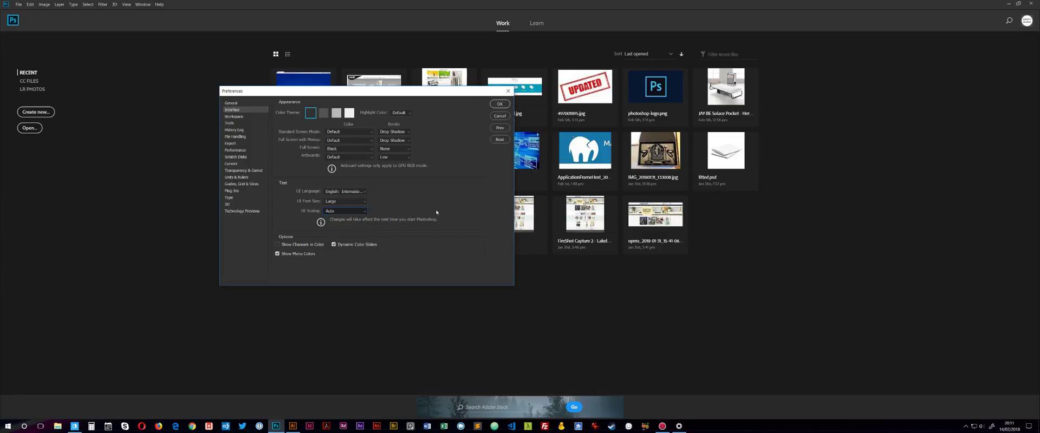
{"action": "left_click", "coordinate": [347, 213]}
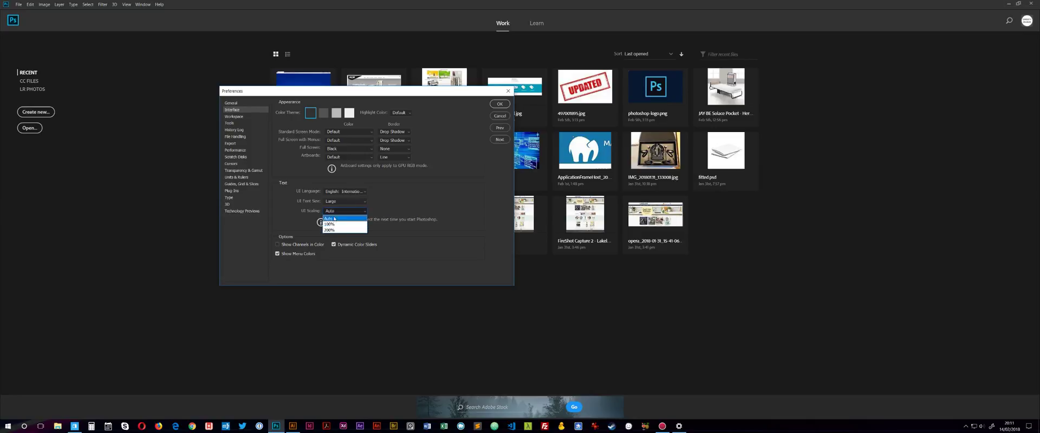
{"action": "left_click", "coordinate": [406, 207]}
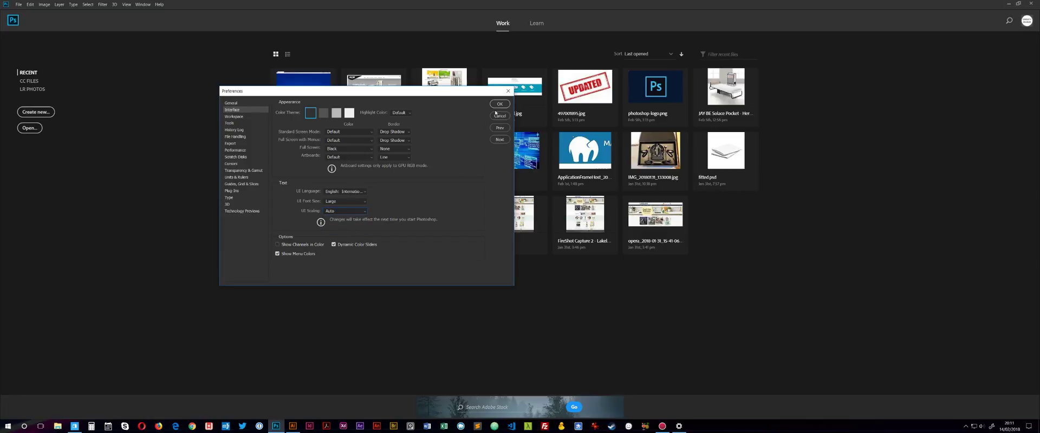
{"action": "left_click", "coordinate": [500, 104]}
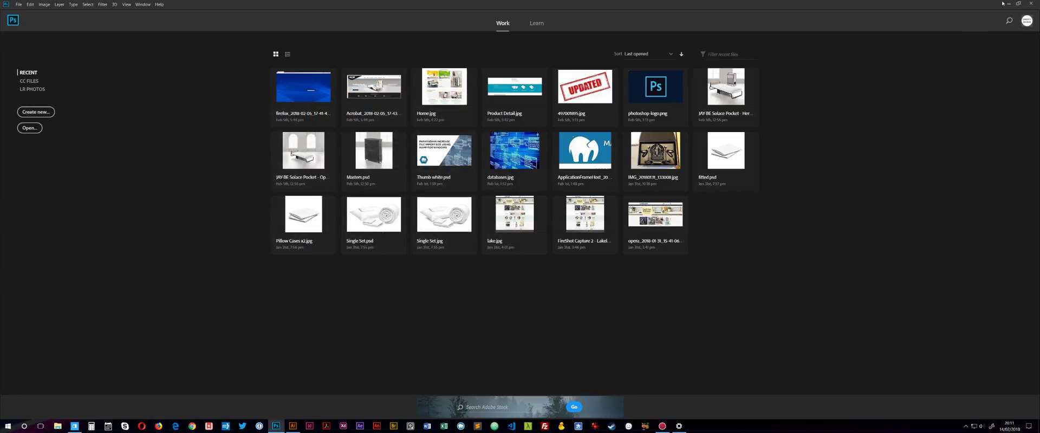
{"action": "left_click", "coordinate": [679, 426]}
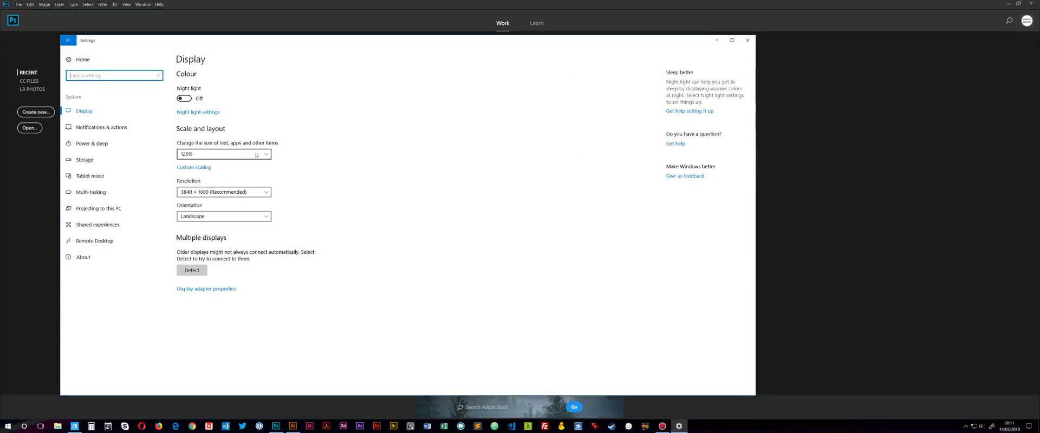
{"action": "left_click", "coordinate": [717, 40]}
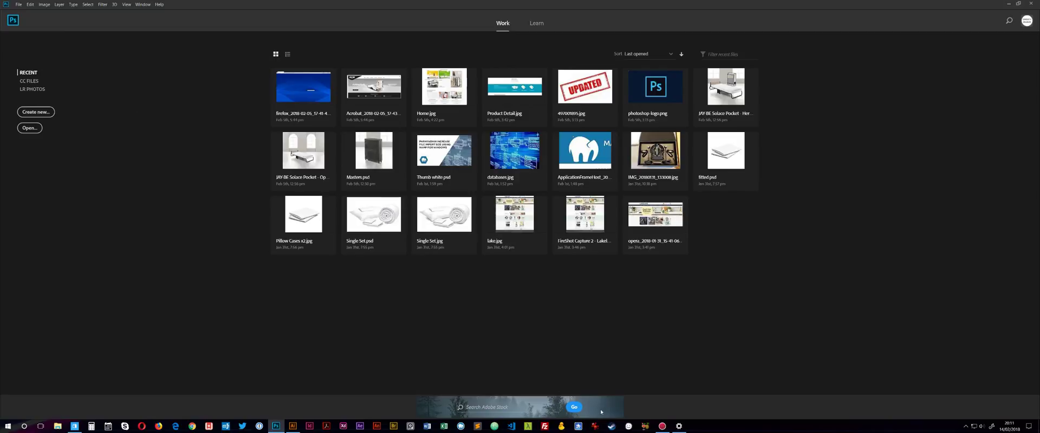
{"action": "left_click", "coordinate": [679, 427]}
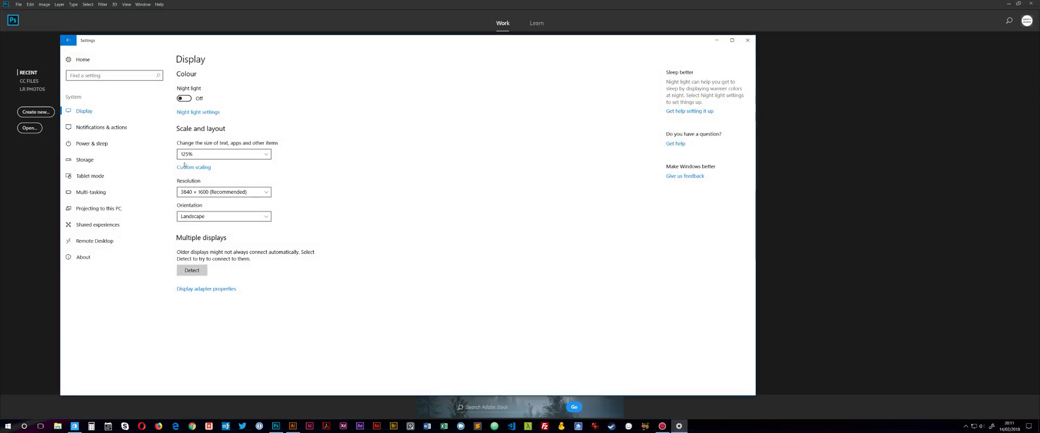
{"action": "left_click", "coordinate": [49, 76]}
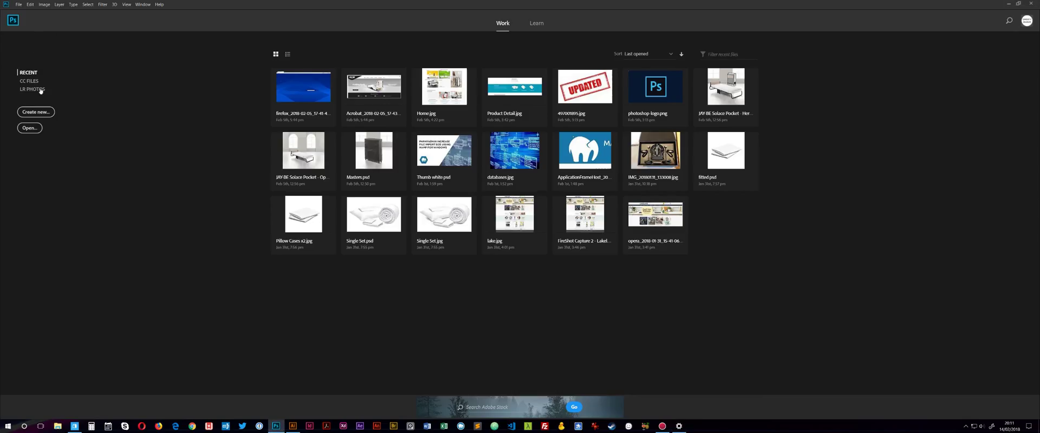
{"action": "left_click", "coordinate": [36, 112]}
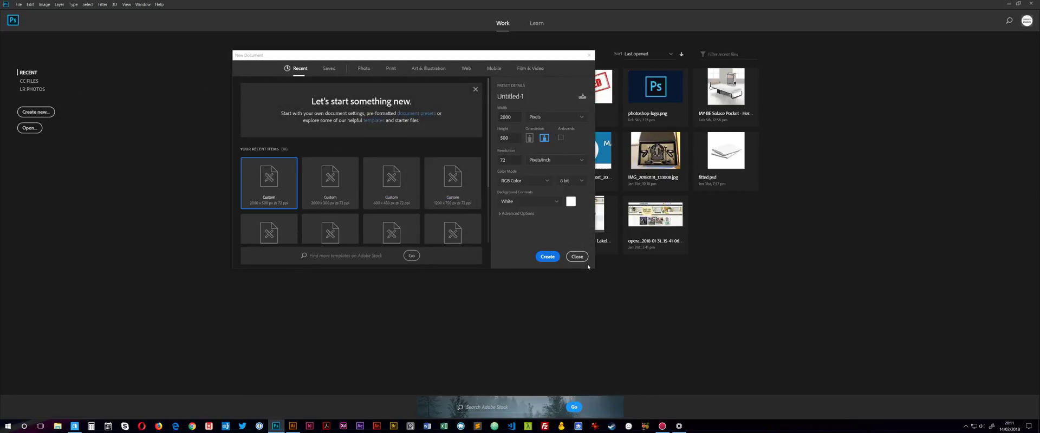
Create the blank white 2000 × 500 pixel Photoshop document
{"action": "left_click", "coordinate": [551, 258]}
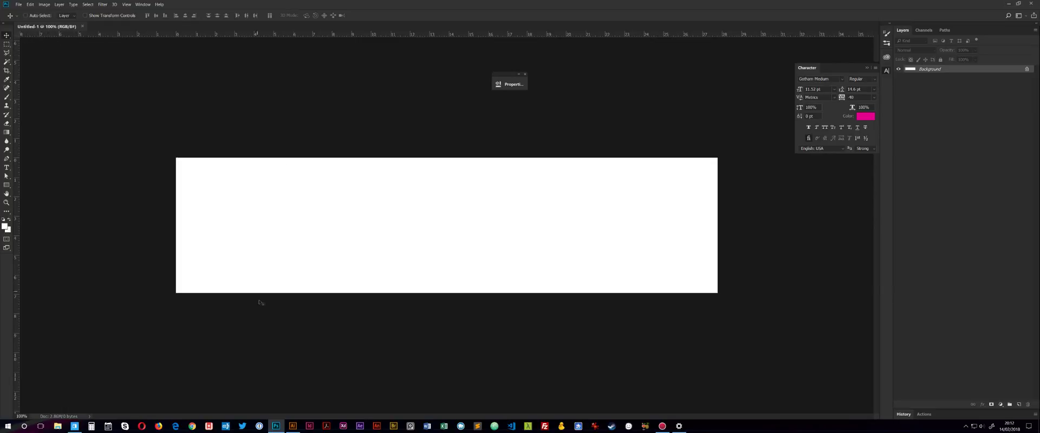
{"action": "left_click", "coordinate": [679, 426]}
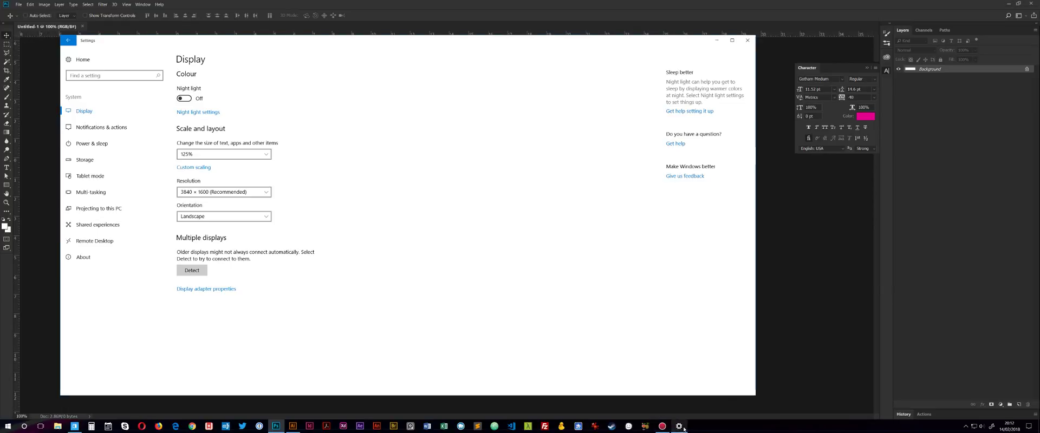
{"action": "left_click", "coordinate": [210, 156]}
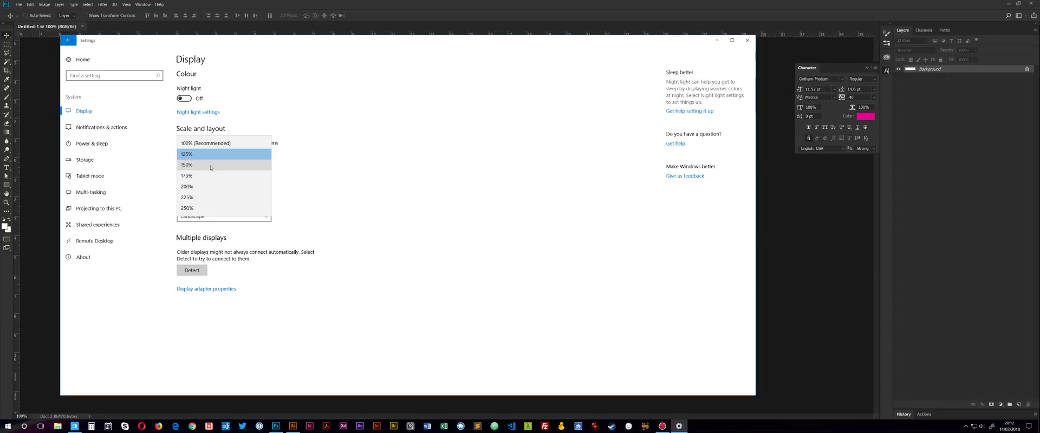
{"action": "left_click", "coordinate": [387, 204]}
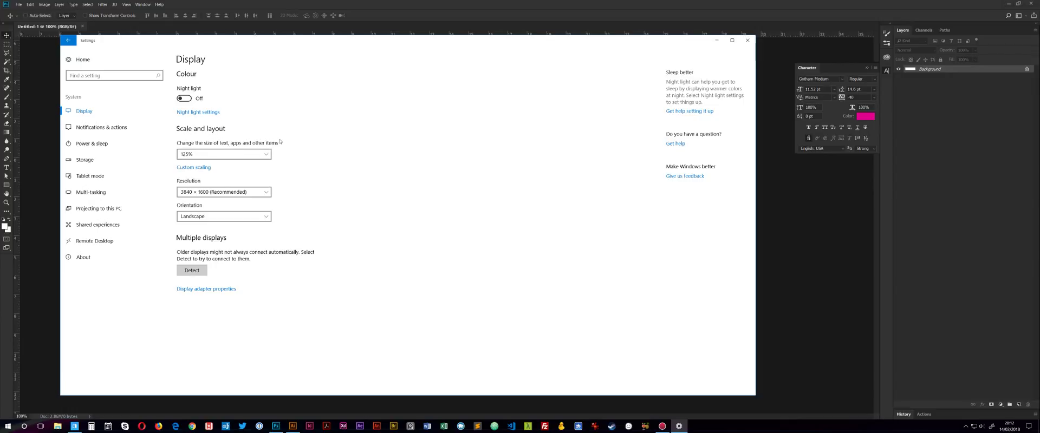
{"action": "left_click", "coordinate": [714, 42]}
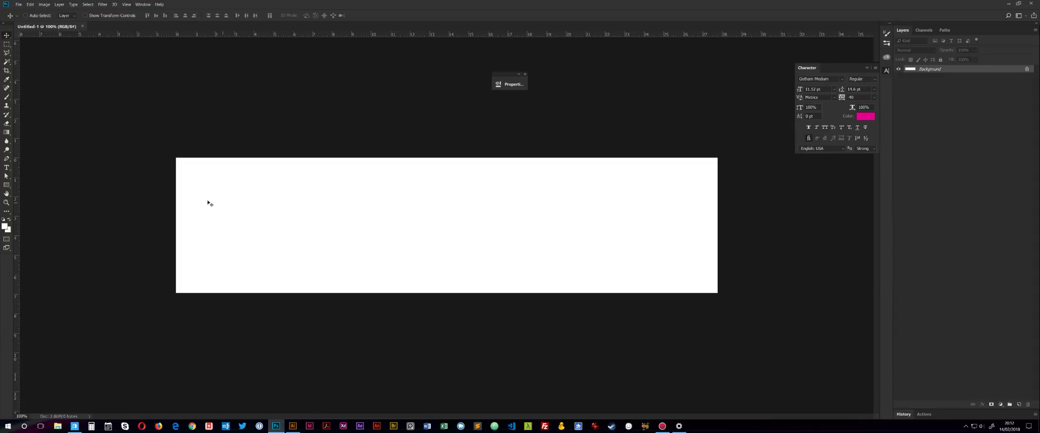
{"action": "left_click_drag", "start_coordinate": [271, 371], "coordinate": [277, 371]}
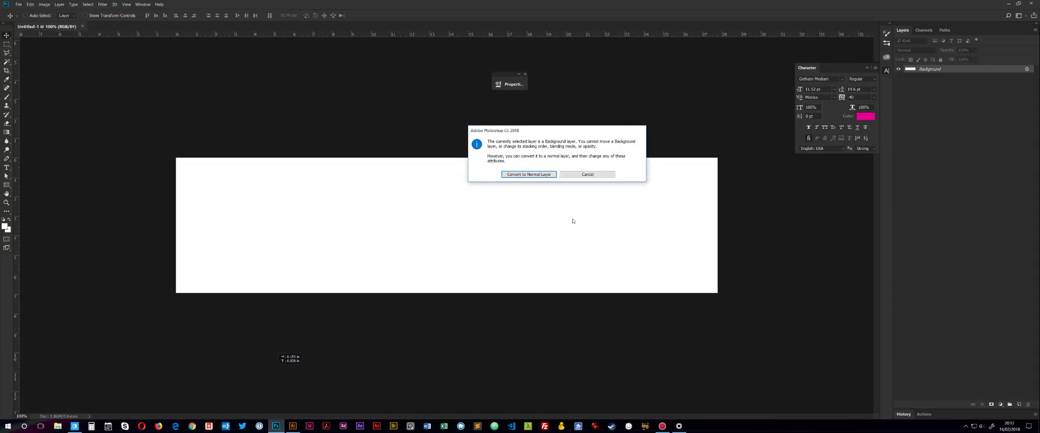
{"action": "left_click", "coordinate": [587, 175]}
{"action": "right_click", "coordinate": [277, 427]}
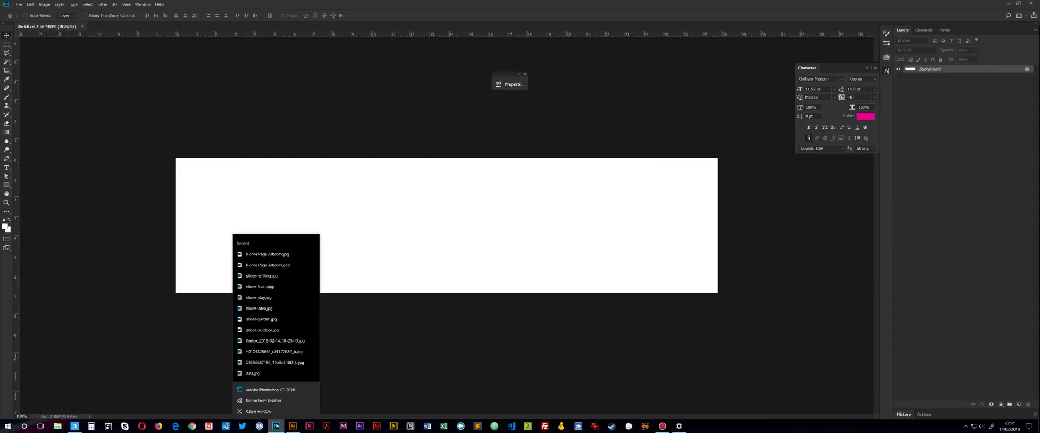
{"action": "right_click", "coordinate": [285, 390]}
{"action": "left_click", "coordinate": [303, 385]}
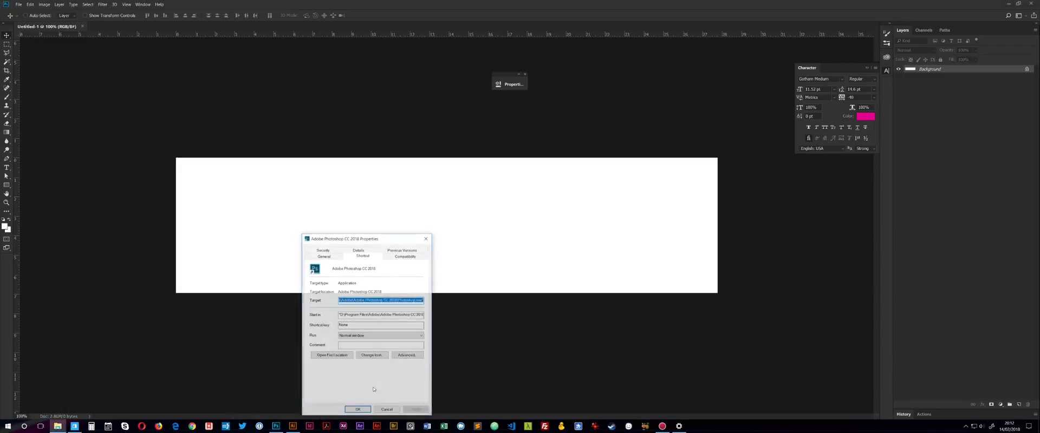
{"action": "left_click_drag", "start_coordinate": [379, 238], "coordinate": [384, 148]}
{"action": "left_click", "coordinate": [410, 164]}
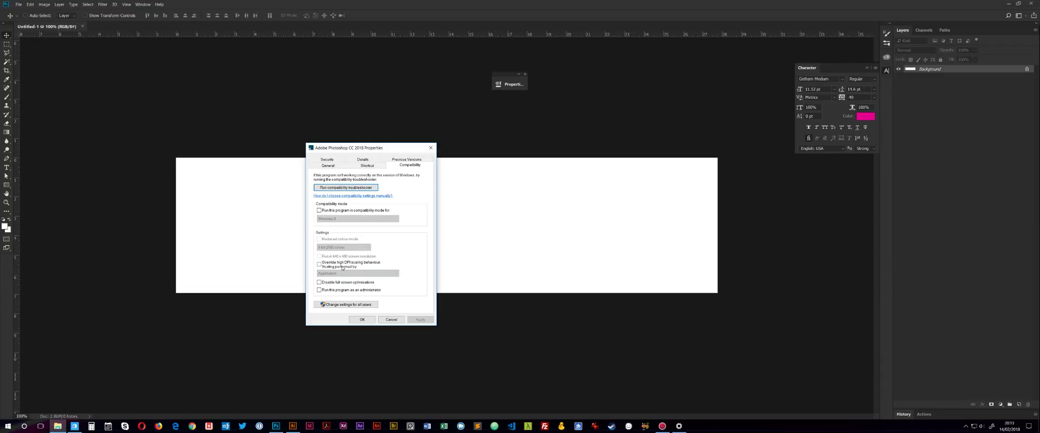
{"action": "left_click", "coordinate": [391, 321]}
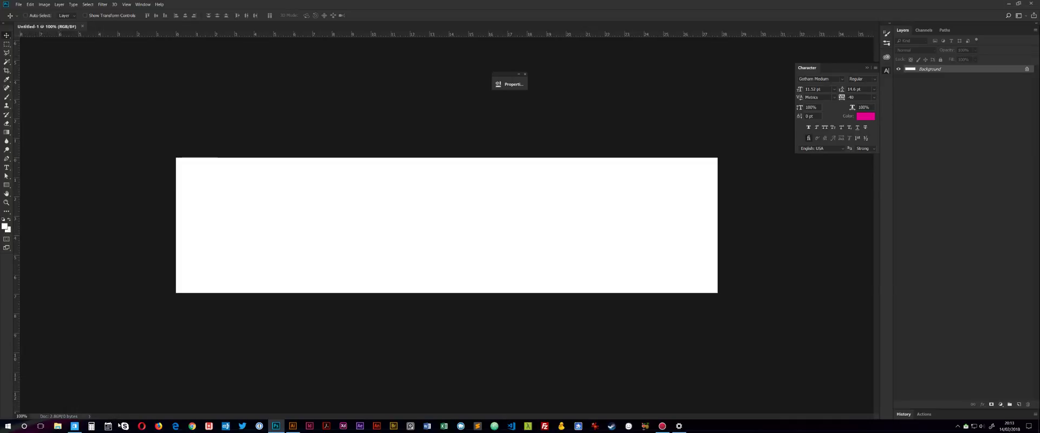
{"action": "left_click", "coordinate": [679, 426]}
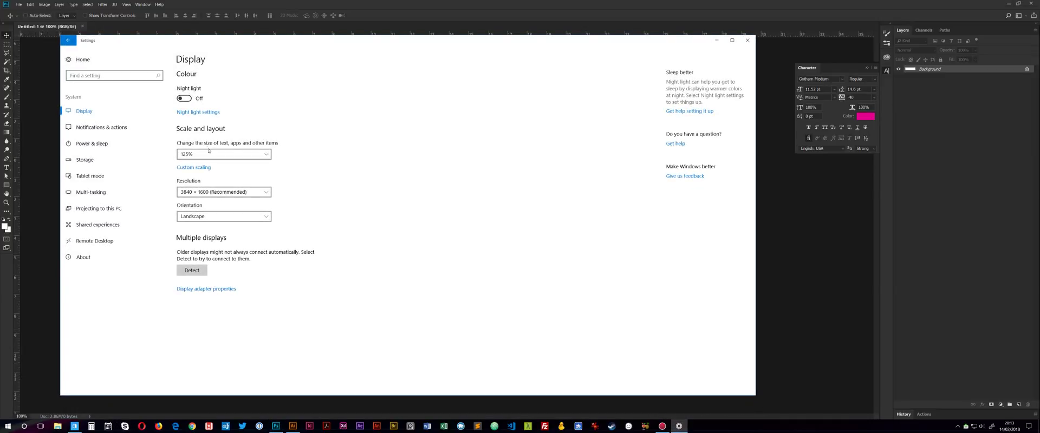
{"action": "left_click", "coordinate": [36, 137]}
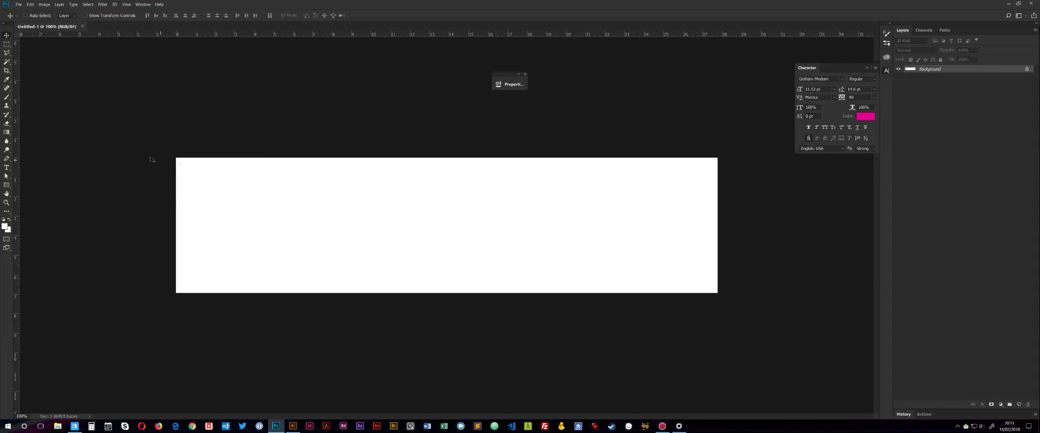
{"action": "left_click", "coordinate": [30, 4]}
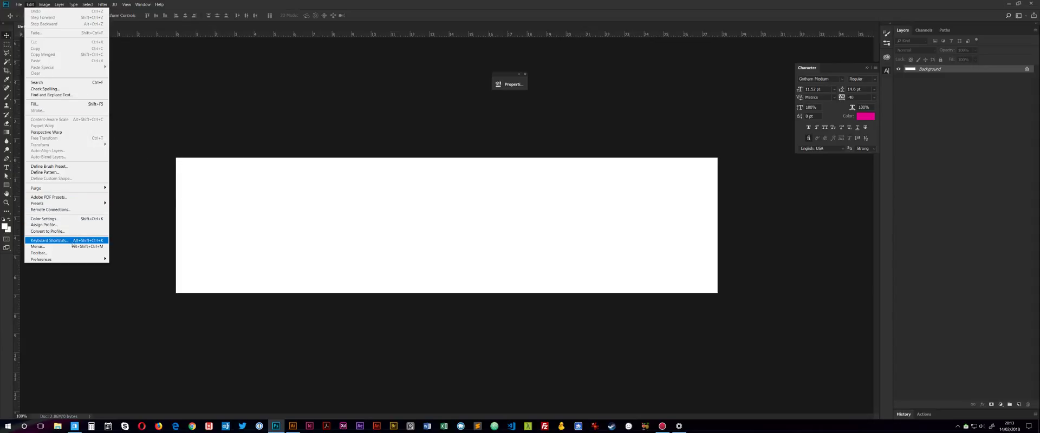
{"action": "mouse_move", "coordinate": [71, 259]}
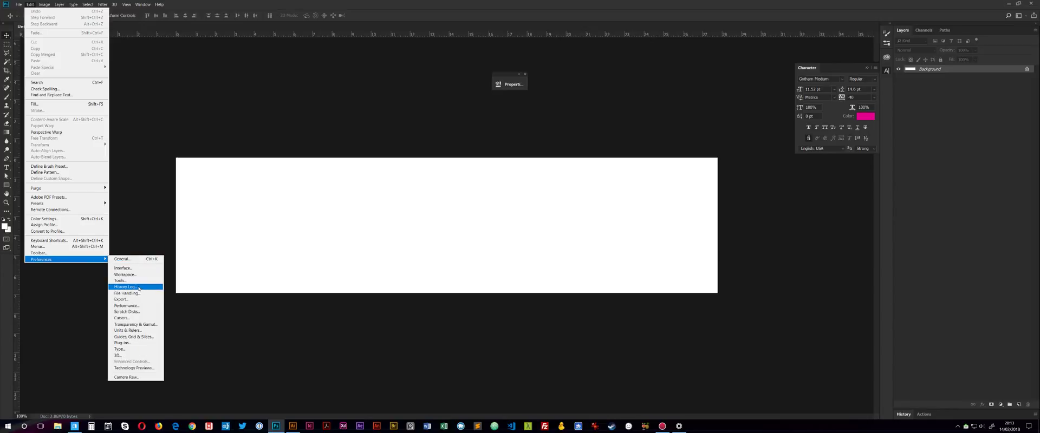
{"action": "left_click", "coordinate": [134, 254]}
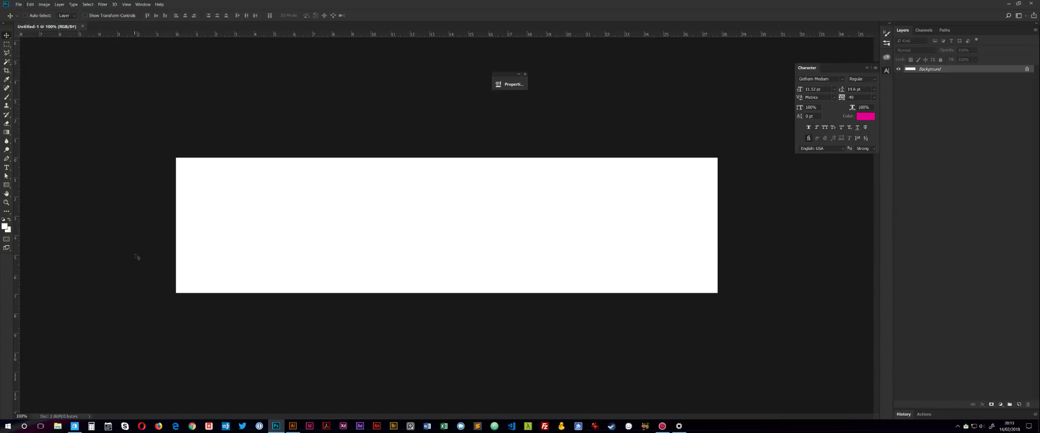
{"action": "left_click", "coordinate": [30, 4]}
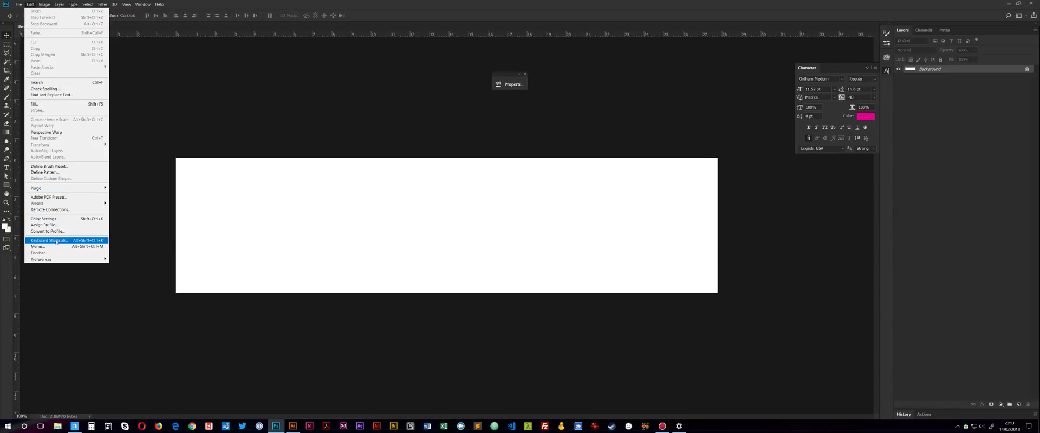
{"action": "mouse_move", "coordinate": [70, 260]}
{"action": "left_click", "coordinate": [130, 269]}
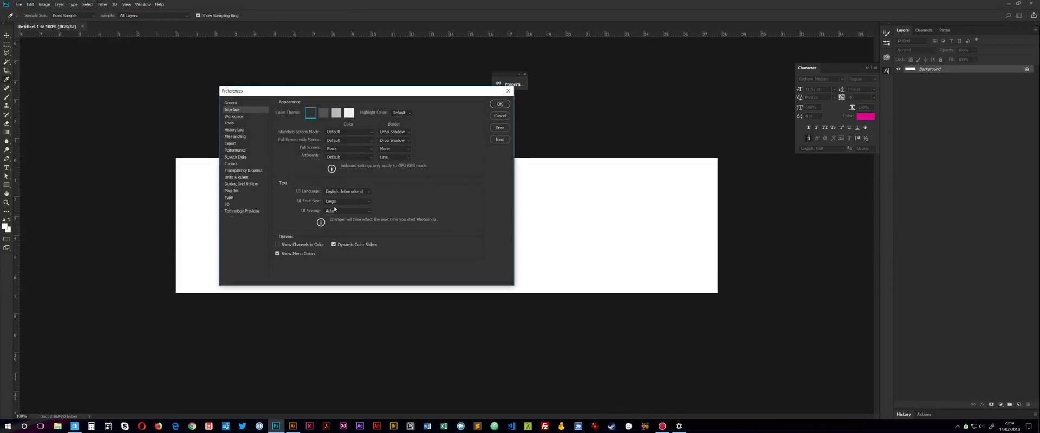
{"action": "left_click", "coordinate": [356, 211]}
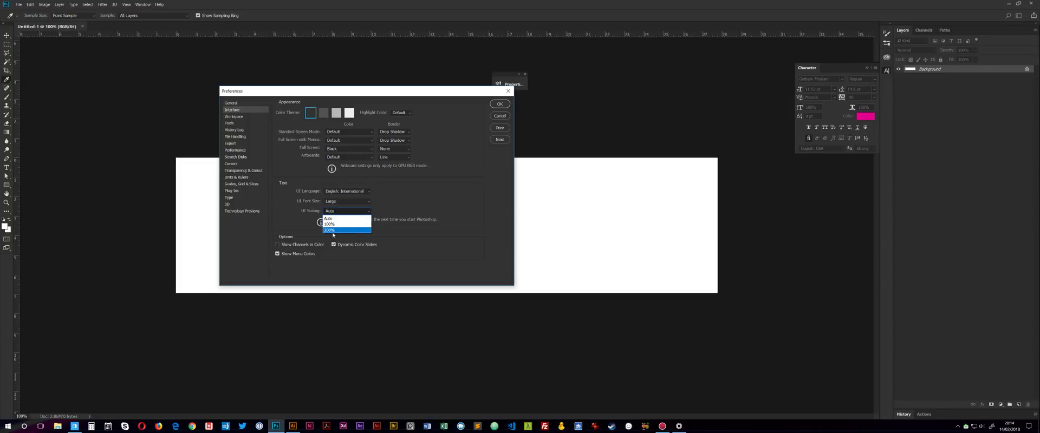
{"action": "left_click", "coordinate": [364, 218]}
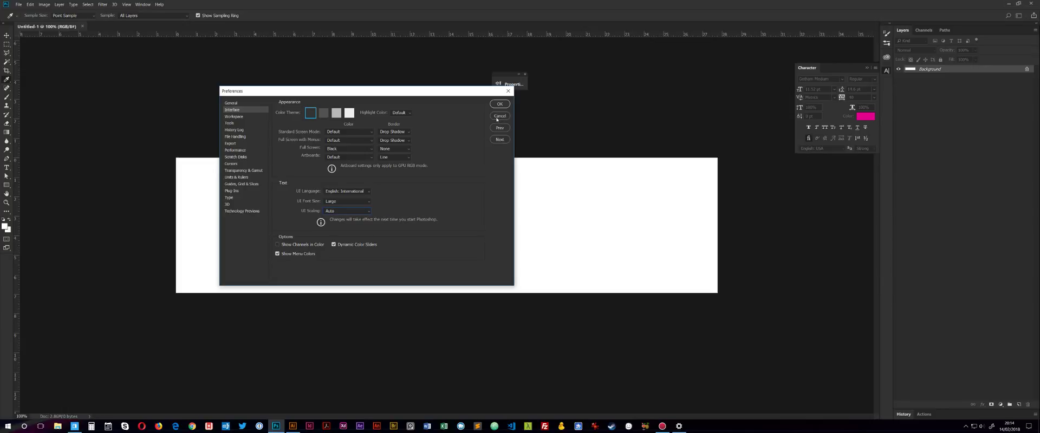
{"action": "left_click", "coordinate": [497, 117]}
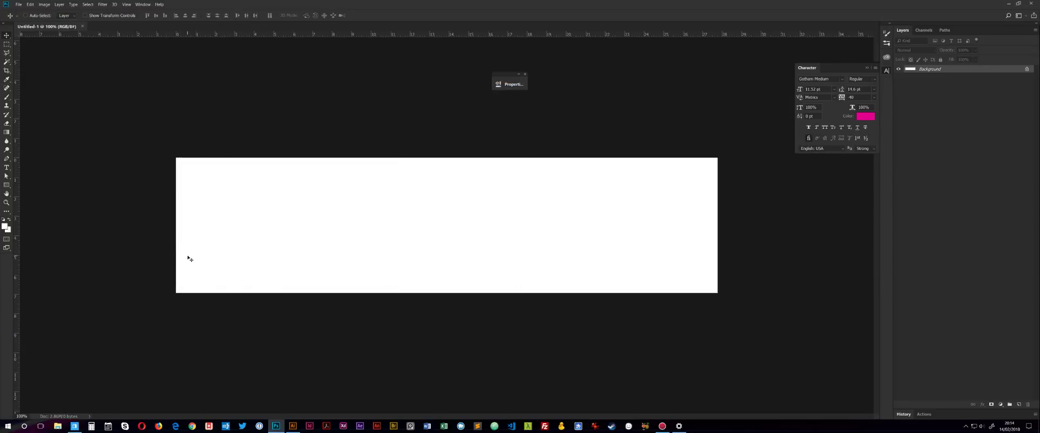
Start a new blank Illustrator document, then return to Photoshop
{"action": "left_click", "coordinate": [292, 426]}
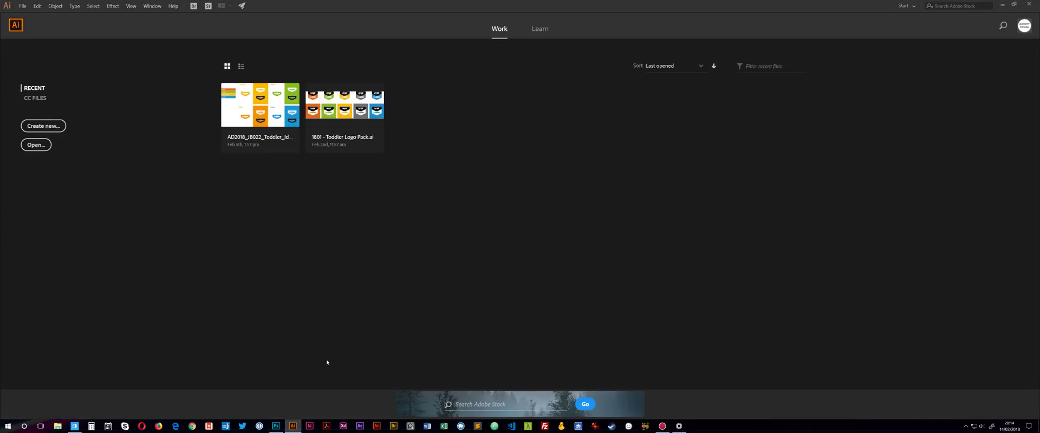
{"action": "left_click", "coordinate": [48, 125]}
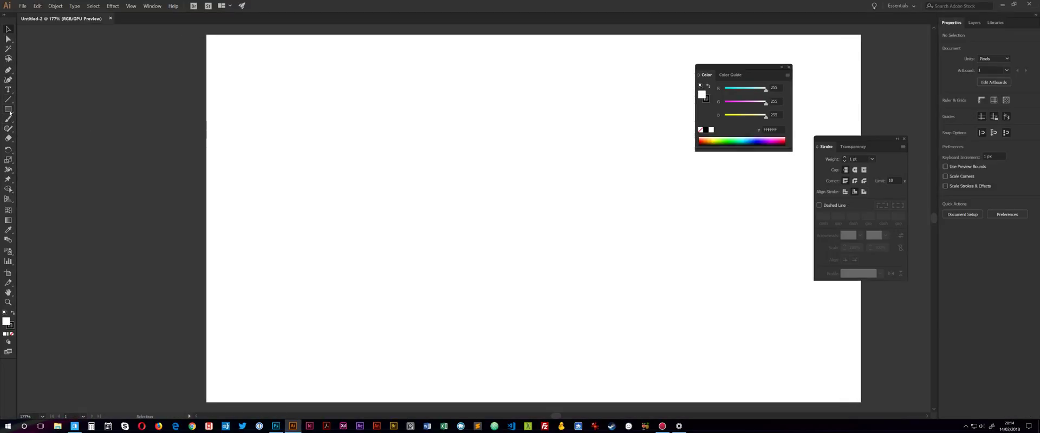
{"action": "left_click", "coordinate": [275, 426]}
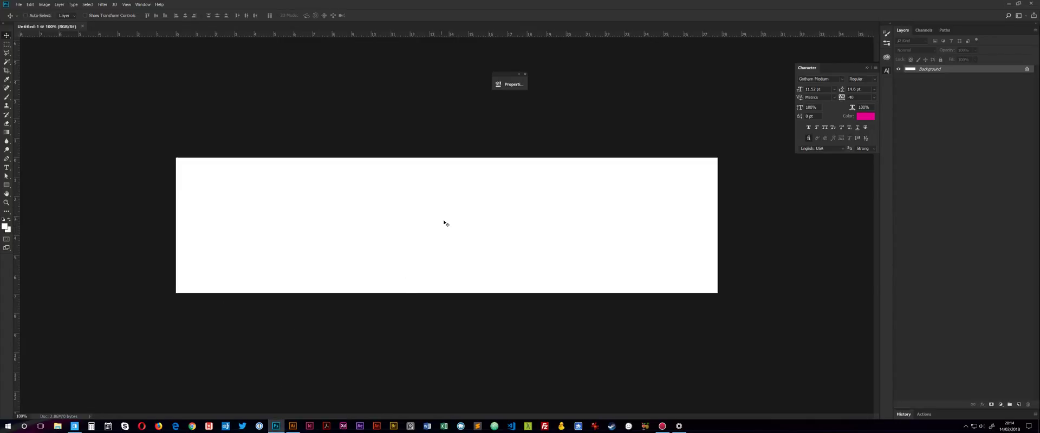
Close Photoshop's Properties panel, minimise Photoshop and Illustrator, and bring up the Action! recorder
{"action": "left_click", "coordinate": [525, 74]}
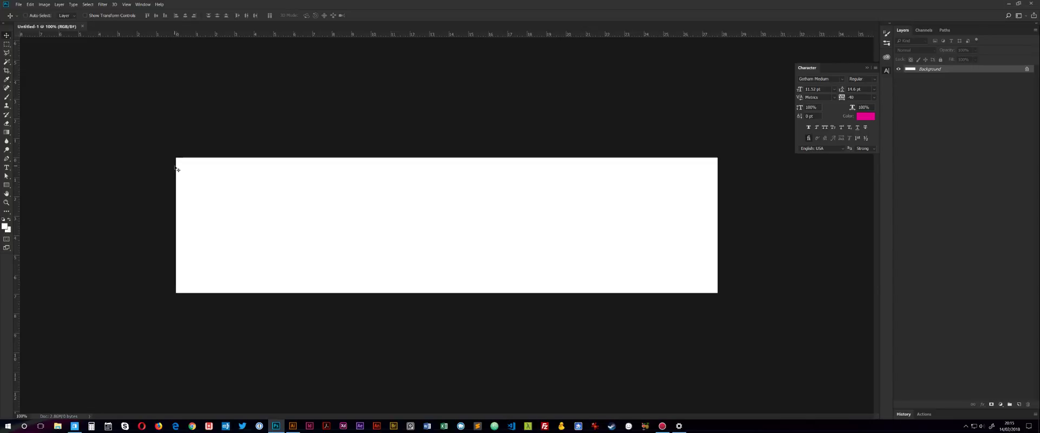
{"action": "left_click", "coordinate": [1017, 3]}
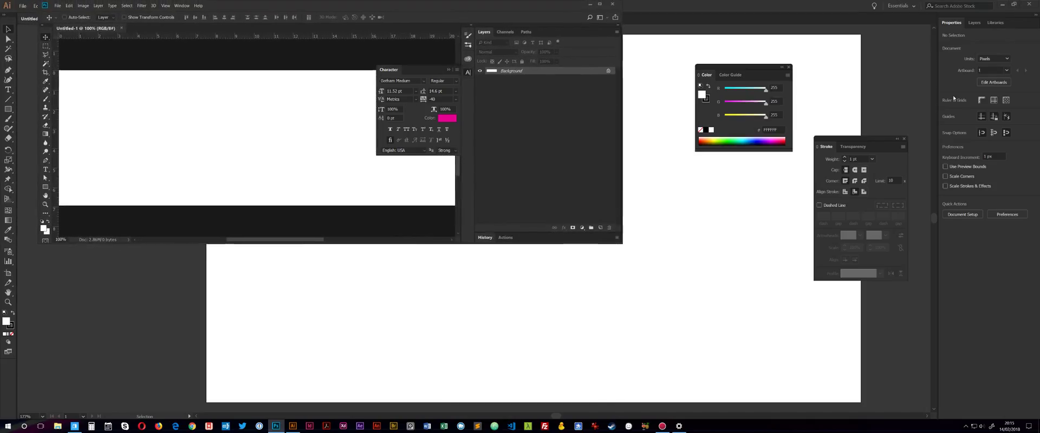
{"action": "left_click", "coordinate": [591, 5]}
{"action": "left_click", "coordinate": [1003, 4]}
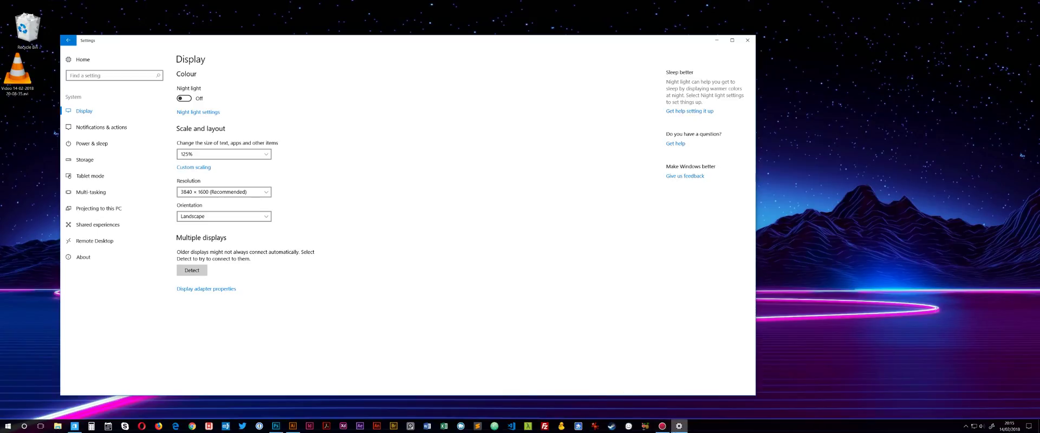
{"action": "key", "text": "F9"}
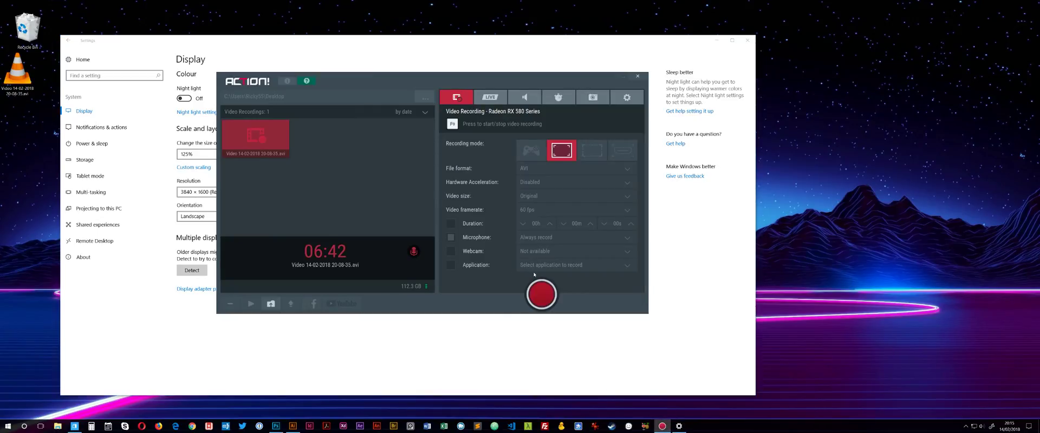